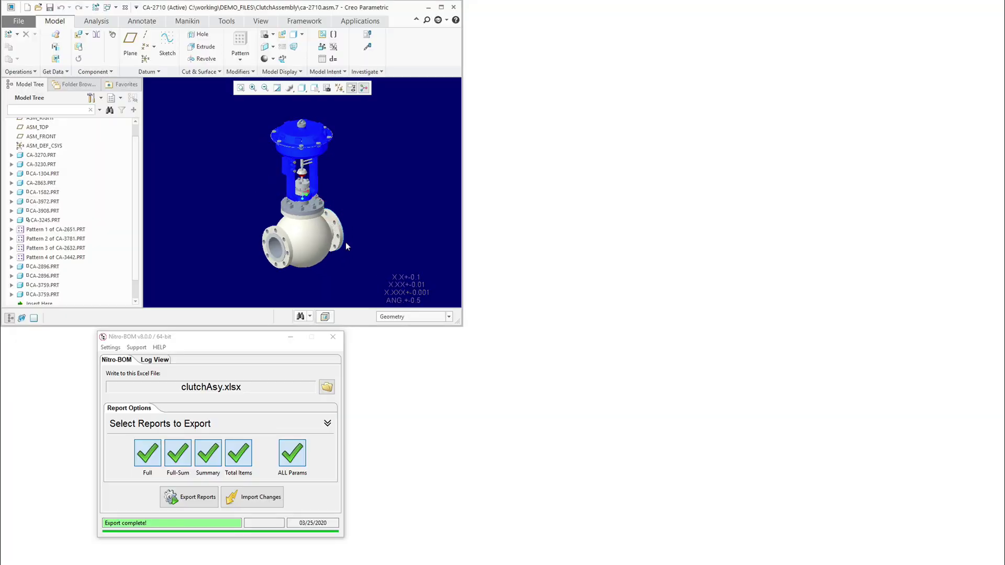
Export the selected BOM reports into the clutchAsy.xlsx workbook
{"action": "left_click", "coordinate": [327, 388]}
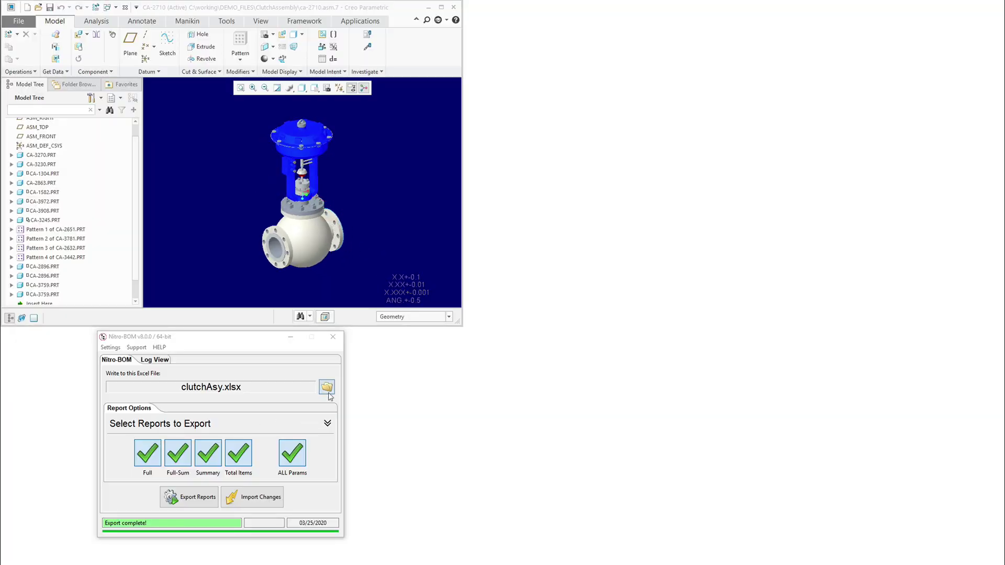
{"action": "left_click", "coordinate": [285, 536]}
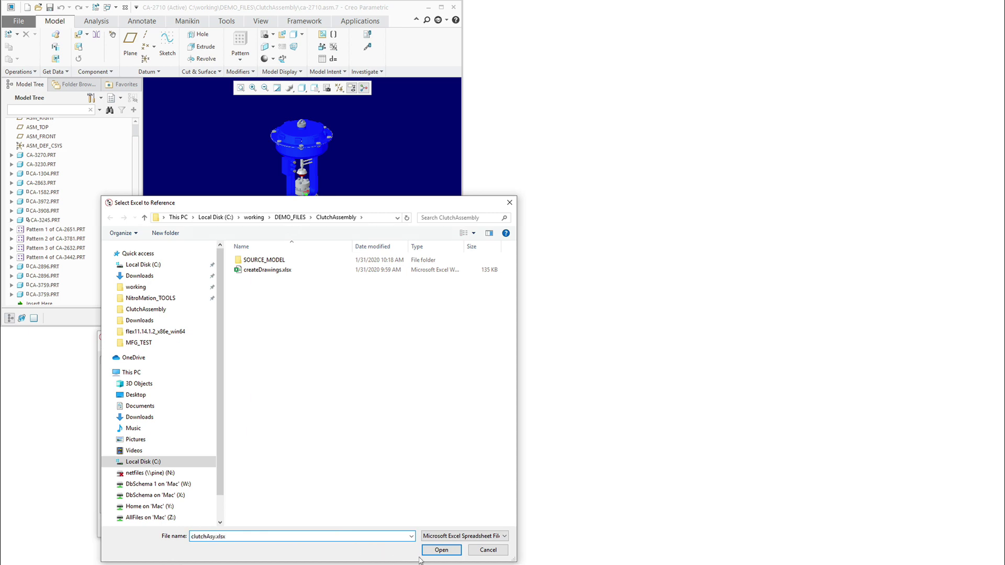
{"action": "left_click", "coordinate": [425, 552]}
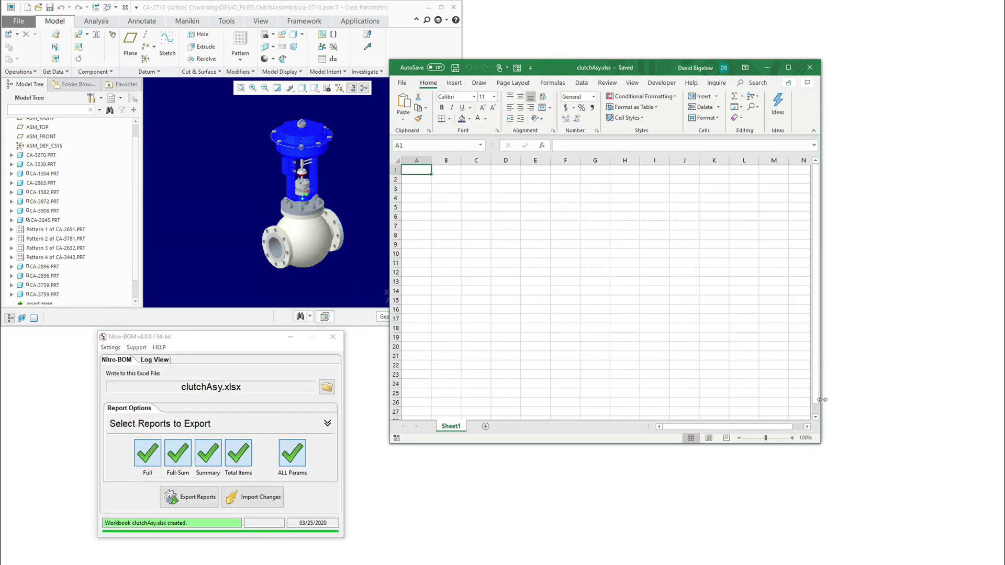
{"action": "left_click_drag", "start_coordinate": [820, 399], "coordinate": [927, 399]}
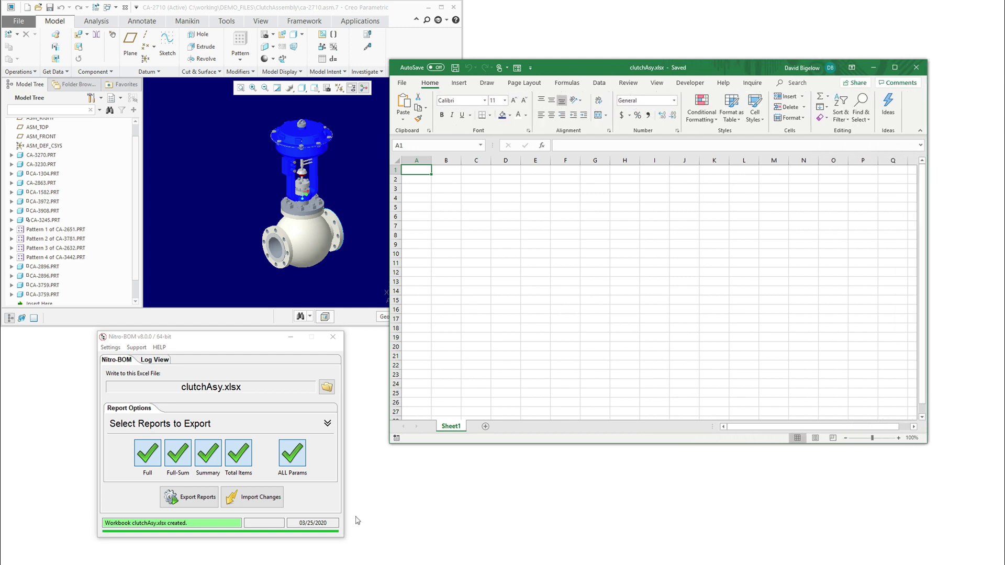
{"action": "left_click", "coordinate": [164, 497]}
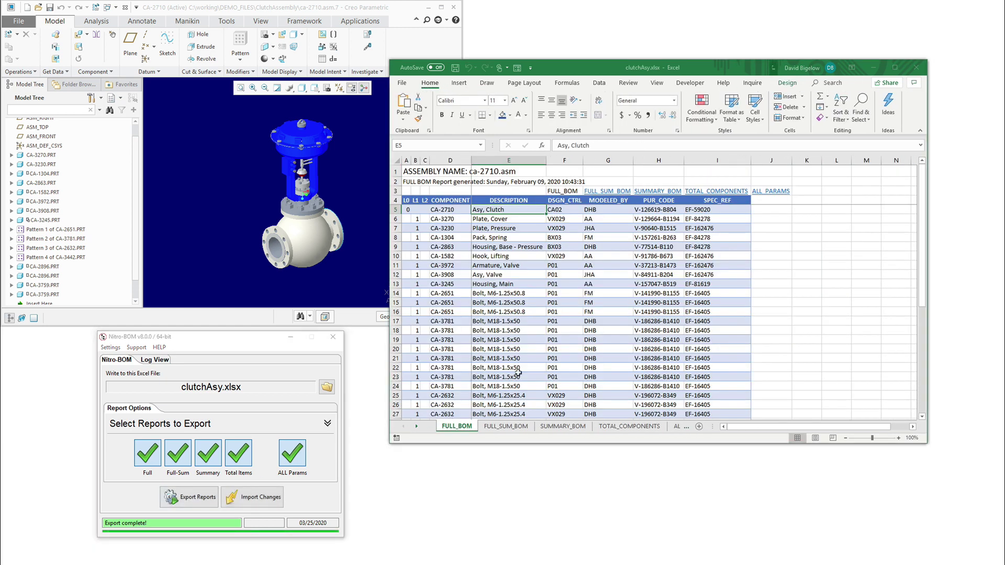
Review the new FULL_BOM, FULL_SUM_BOM, SUMMARY_BOM and TOTAL_COMPONENTS sheets
{"action": "left_click", "coordinate": [518, 375]}
{"action": "left_click", "coordinate": [504, 427]}
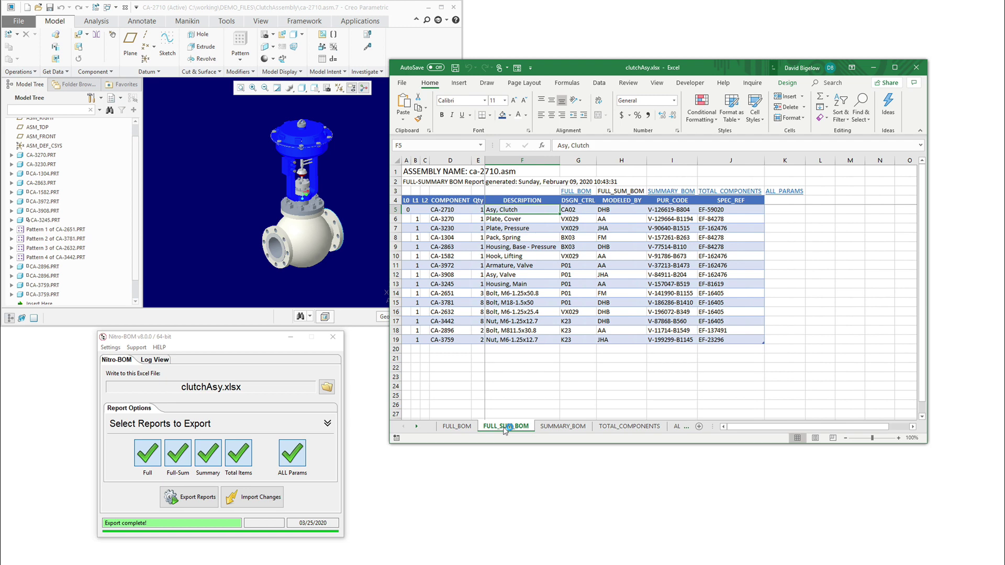
{"action": "left_click", "coordinate": [575, 426]}
{"action": "left_click", "coordinate": [642, 426]}
{"action": "left_click", "coordinate": [623, 268]}
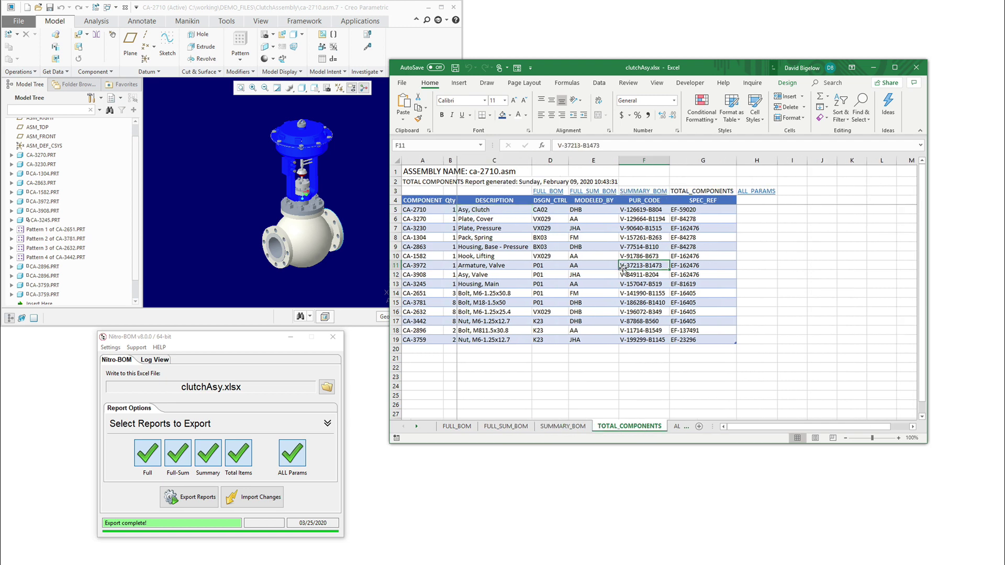
Show the Queries & Connections pane and inspect the tbl_FULL_SUM_BOM and tbl_TOTAL_COMPONENTS queries
{"action": "left_click", "coordinate": [599, 83]}
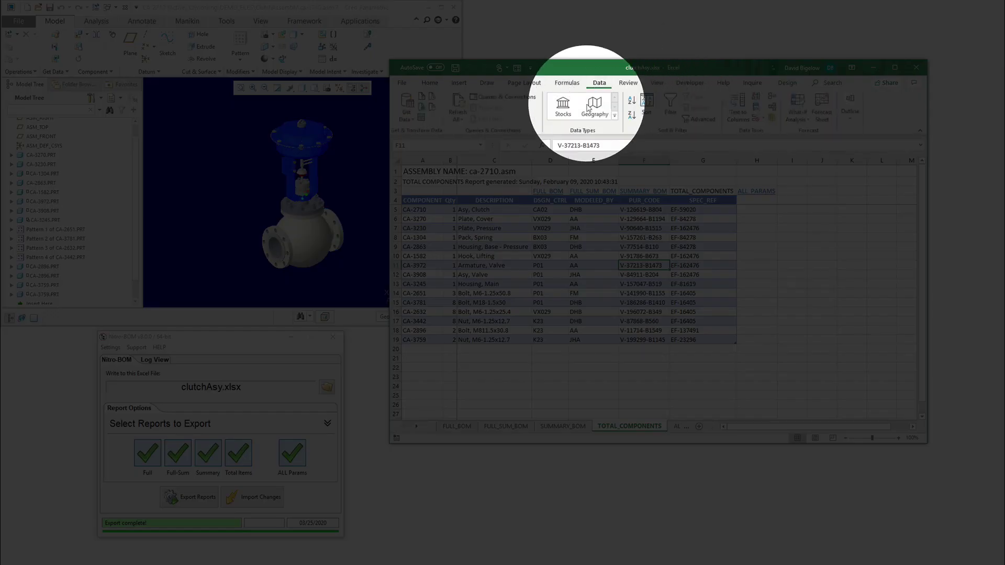
{"action": "left_click", "coordinate": [518, 103]}
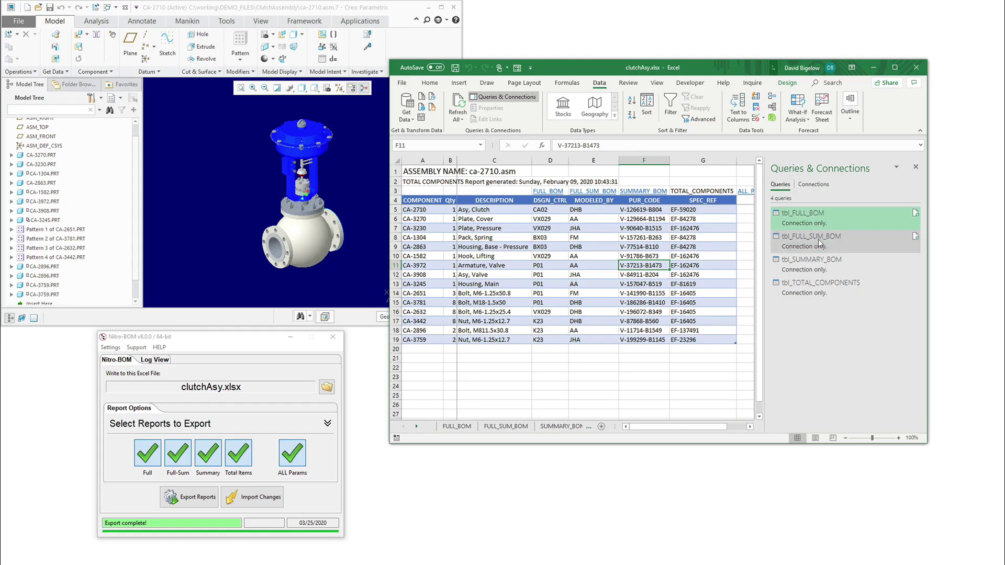
{"action": "left_click", "coordinate": [816, 239]}
{"action": "left_click", "coordinate": [815, 286]}
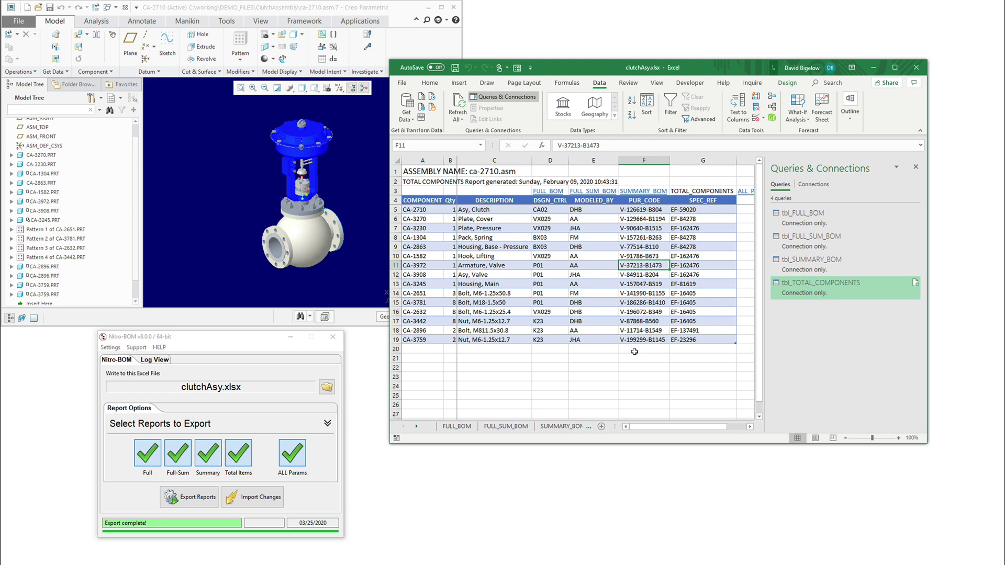
Import itemCosts.csv from Text/CSV as a connection-only query
{"action": "left_click", "coordinate": [407, 108]}
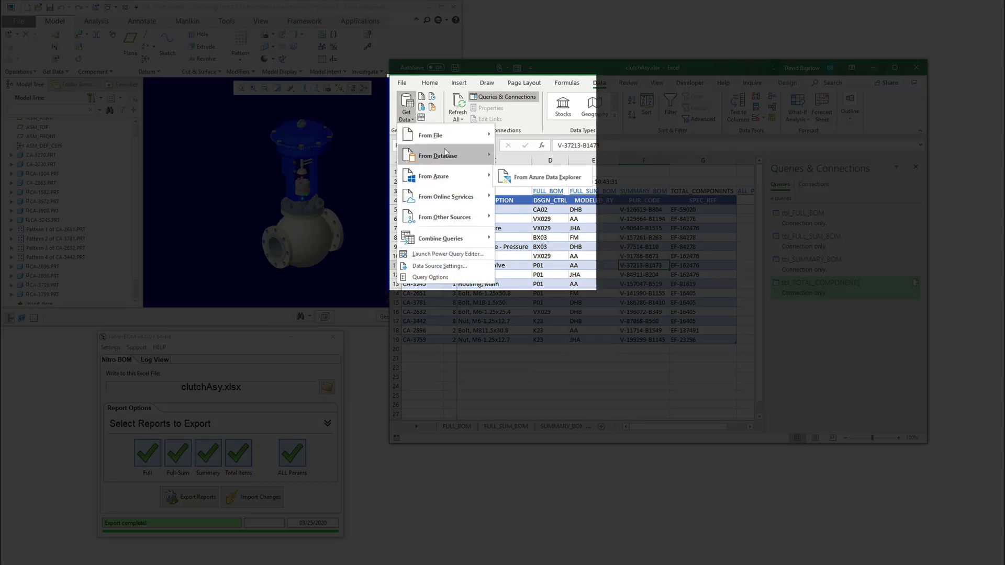
{"action": "mouse_move", "coordinate": [451, 143]}
{"action": "left_click", "coordinate": [534, 157]}
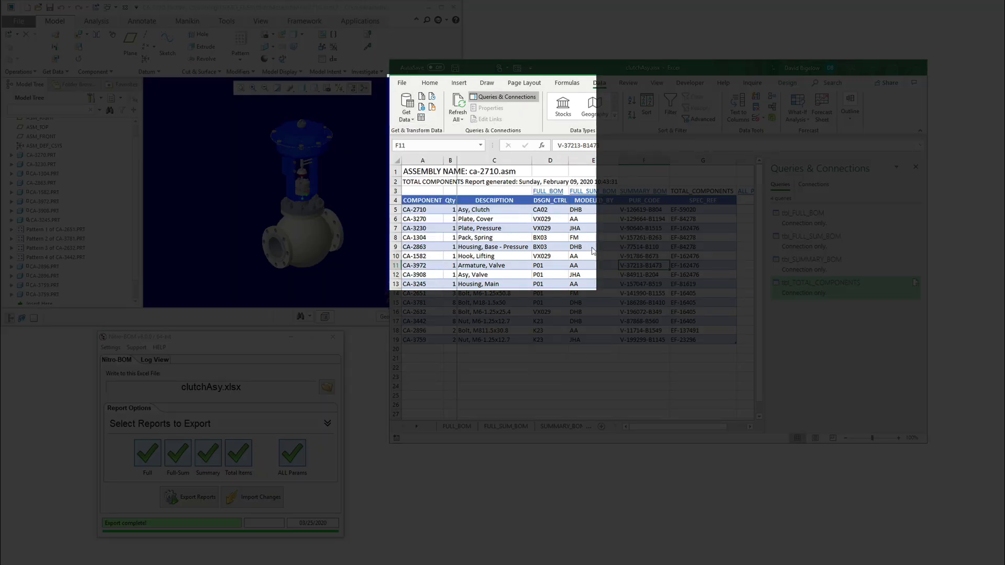
{"action": "double_click", "coordinate": [552, 134]}
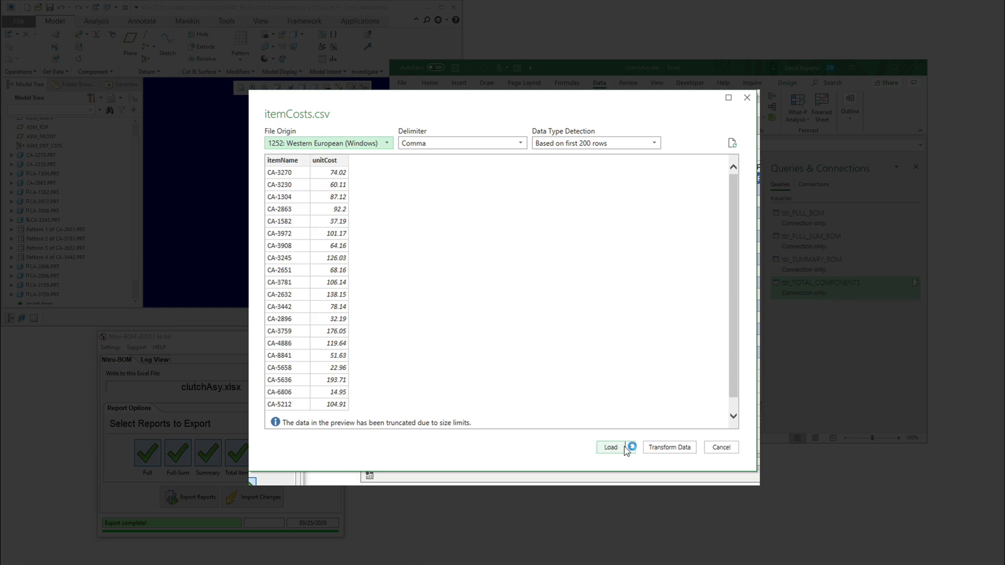
{"action": "left_click", "coordinate": [630, 447]}
{"action": "left_click", "coordinate": [660, 474]}
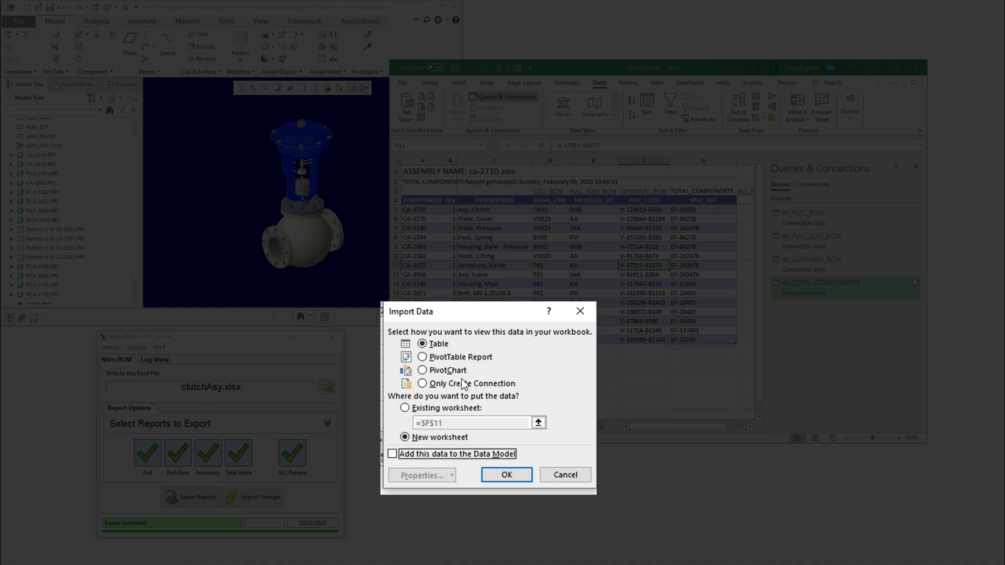
{"action": "left_click", "coordinate": [463, 384]}
{"action": "left_click", "coordinate": [506, 475]}
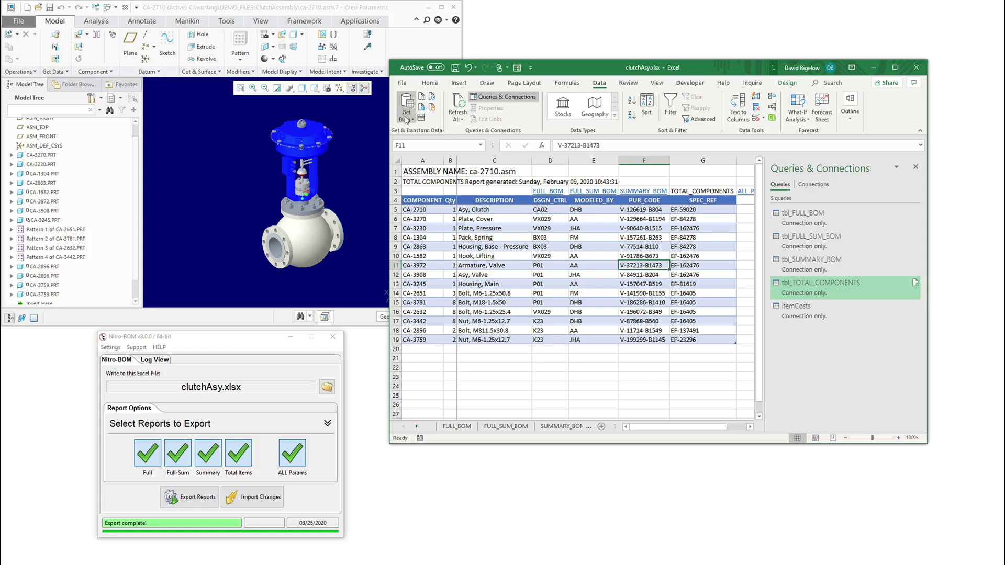
Start a merge query combining tbl_TOTAL_COMPONENTS with itemCosts
{"action": "left_click", "coordinate": [406, 107]}
{"action": "mouse_move", "coordinate": [448, 242]}
{"action": "left_click", "coordinate": [531, 254]}
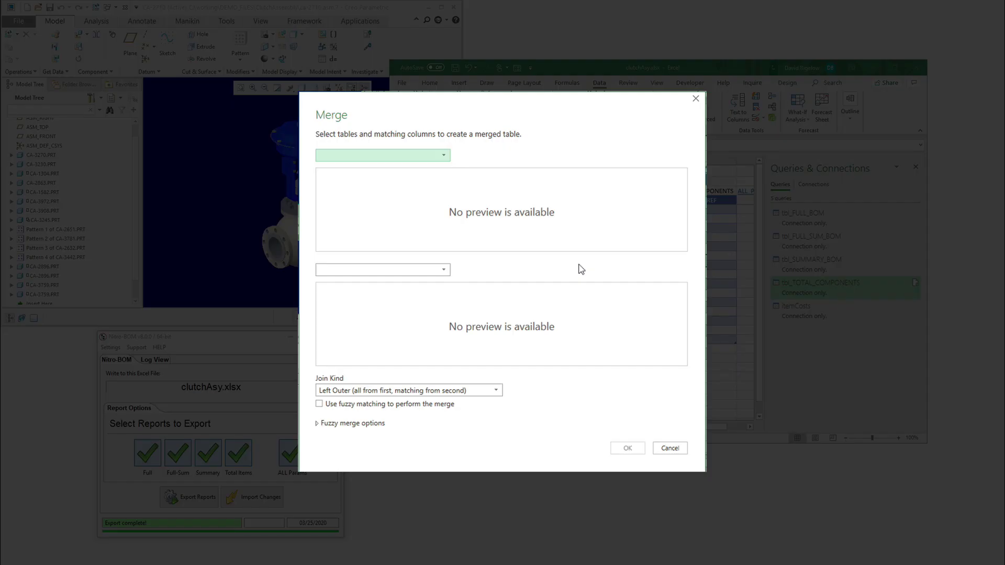
{"action": "left_click", "coordinate": [441, 155]}
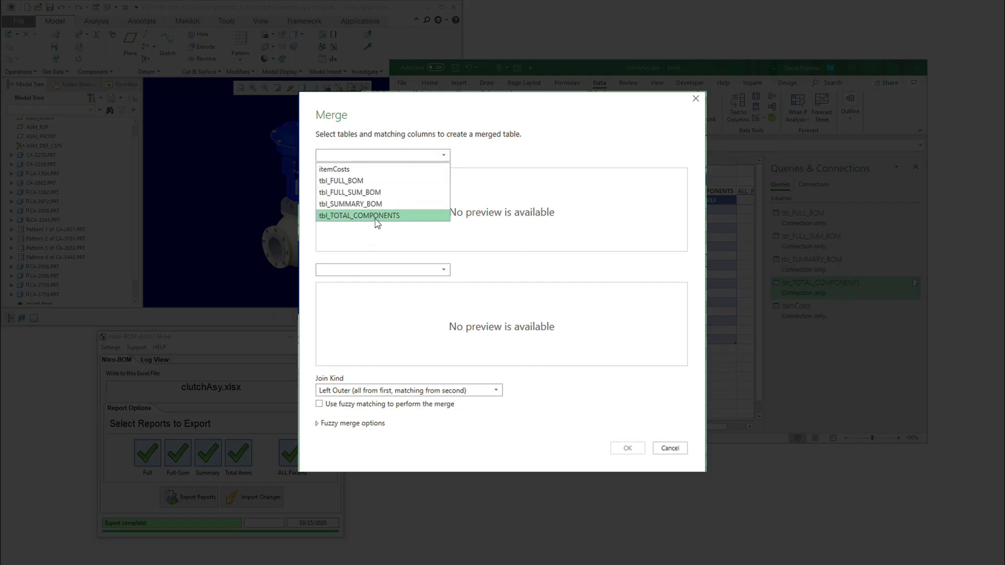
{"action": "left_click", "coordinate": [375, 216]}
{"action": "left_click", "coordinate": [375, 270]}
{"action": "left_click", "coordinate": [369, 283]}
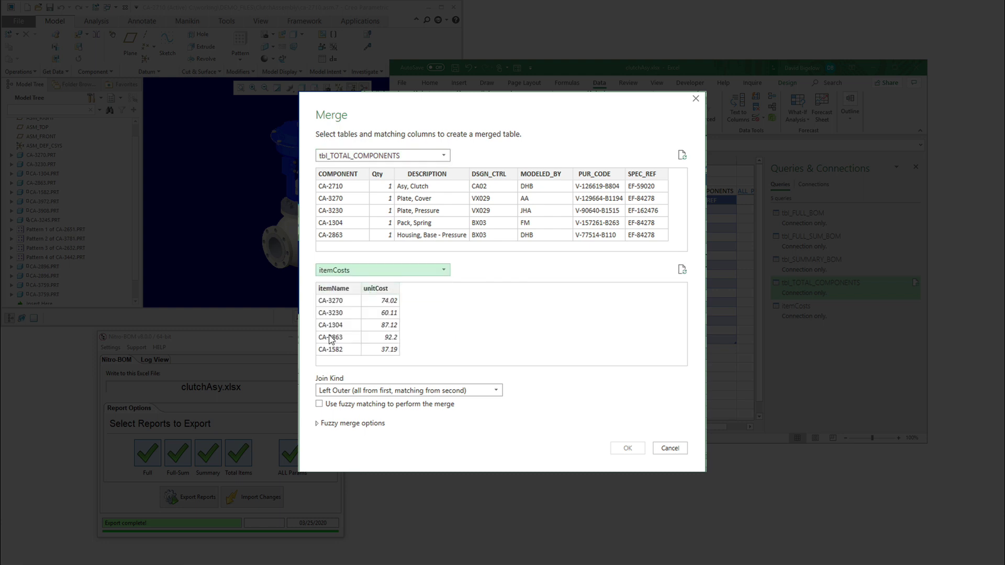
Match COMPONENT to itemName using an Inner join and confirm the merge
{"action": "left_click", "coordinate": [329, 292]}
{"action": "left_click", "coordinate": [338, 176]}
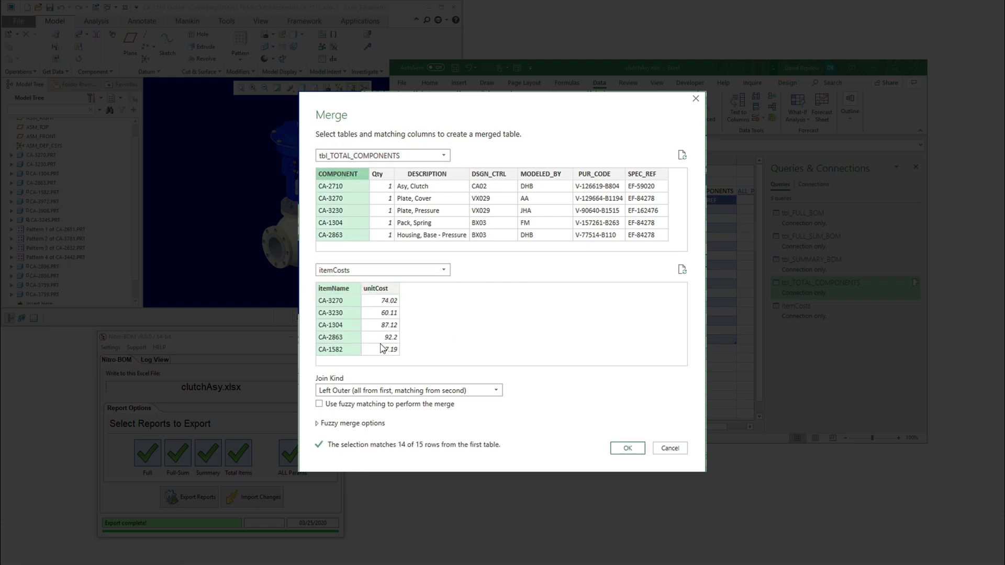
{"action": "left_click", "coordinate": [442, 390]}
{"action": "left_click", "coordinate": [451, 439]}
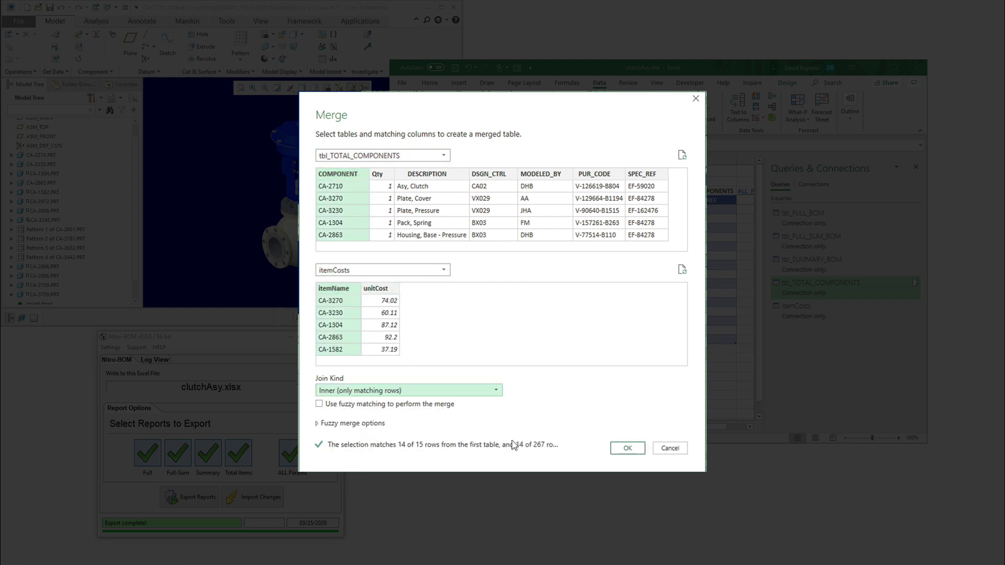
{"action": "left_click", "coordinate": [626, 448]}
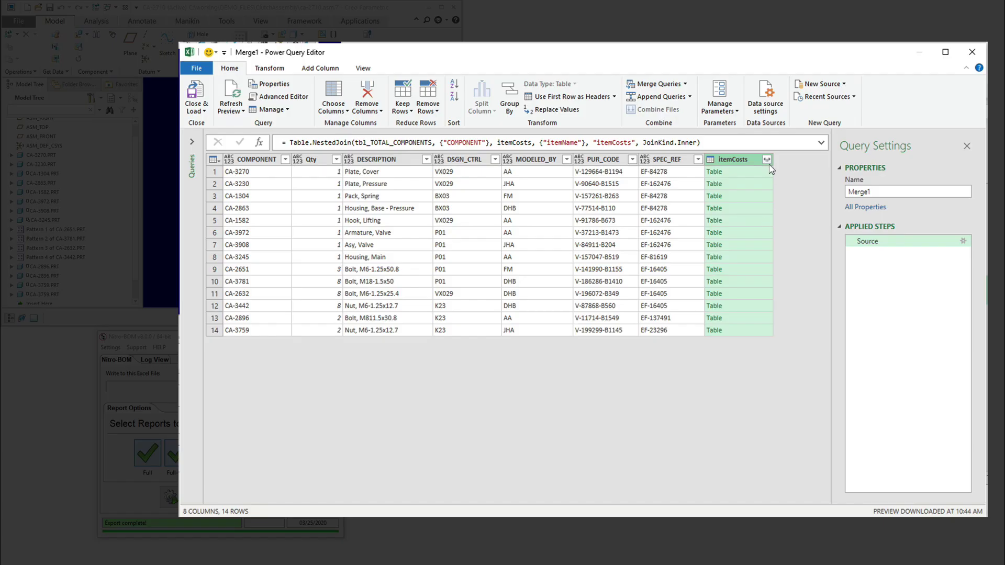
Expand only the unitCost column from the merged itemCosts table
{"action": "left_click", "coordinate": [767, 159]}
{"action": "left_click", "coordinate": [620, 217]}
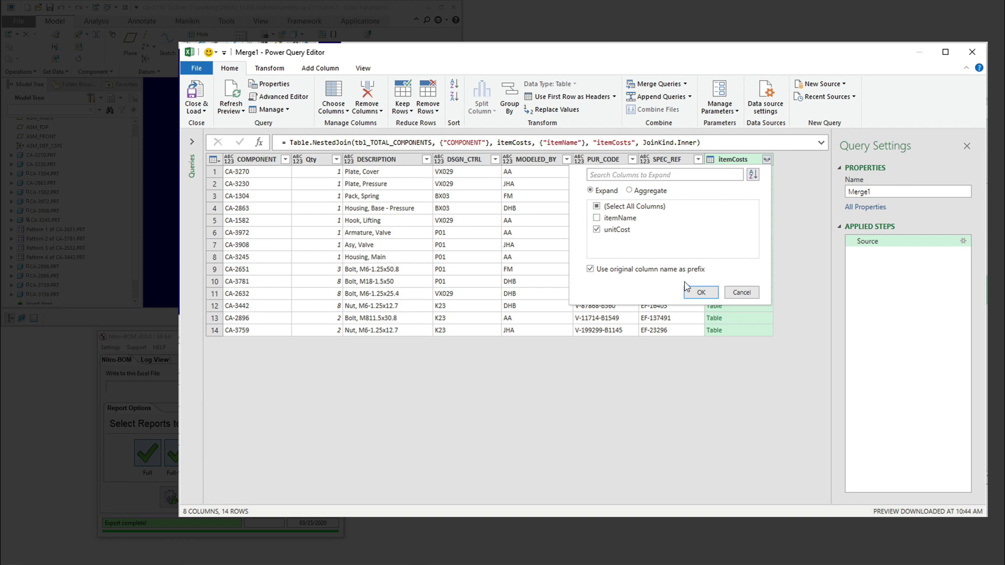
{"action": "left_click", "coordinate": [701, 292]}
Keep only the COMPONENT, Qty, DESCRIPTION and itemCosts.unitCost columns
{"action": "left_click", "coordinate": [246, 161]}
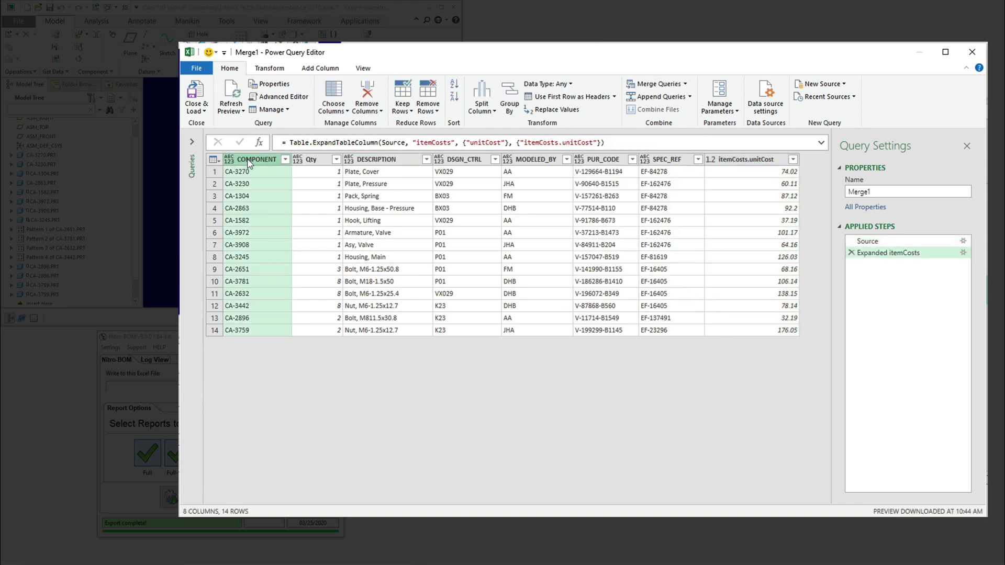
{"action": "left_click", "coordinate": [308, 163], "text": "shift"}
{"action": "left_click", "coordinate": [371, 163], "text": "shift"}
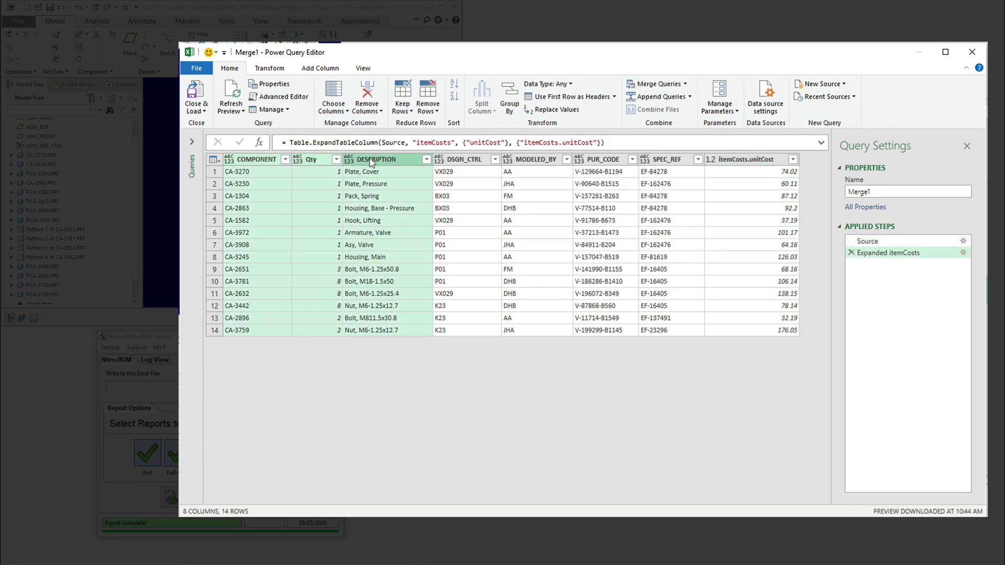
{"action": "left_click", "coordinate": [739, 160], "text": "ctrl"}
{"action": "right_click", "coordinate": [738, 160]}
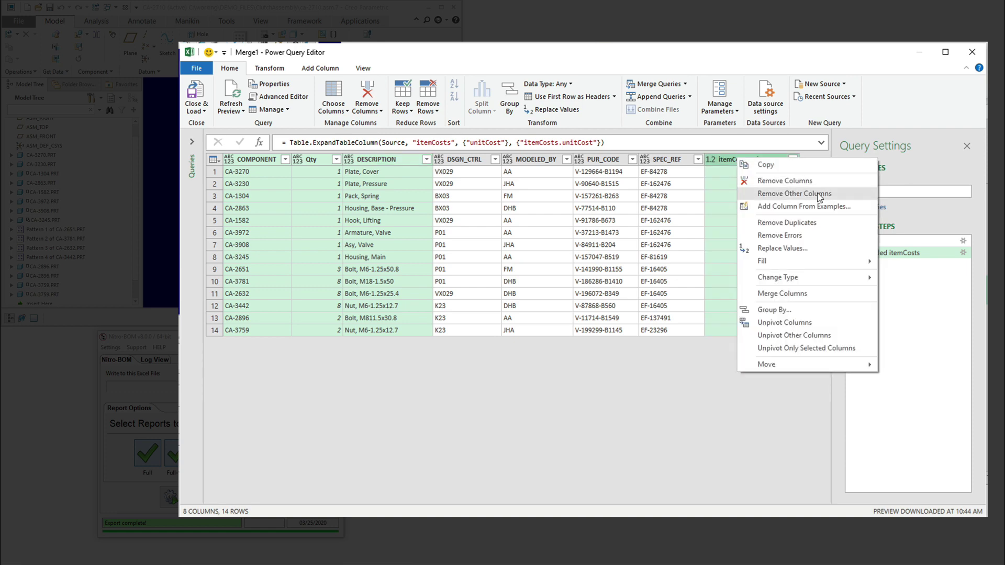
{"action": "left_click", "coordinate": [764, 195]}
Rename the item unit cost column to unitcost
{"action": "double_click", "coordinate": [472, 160]}
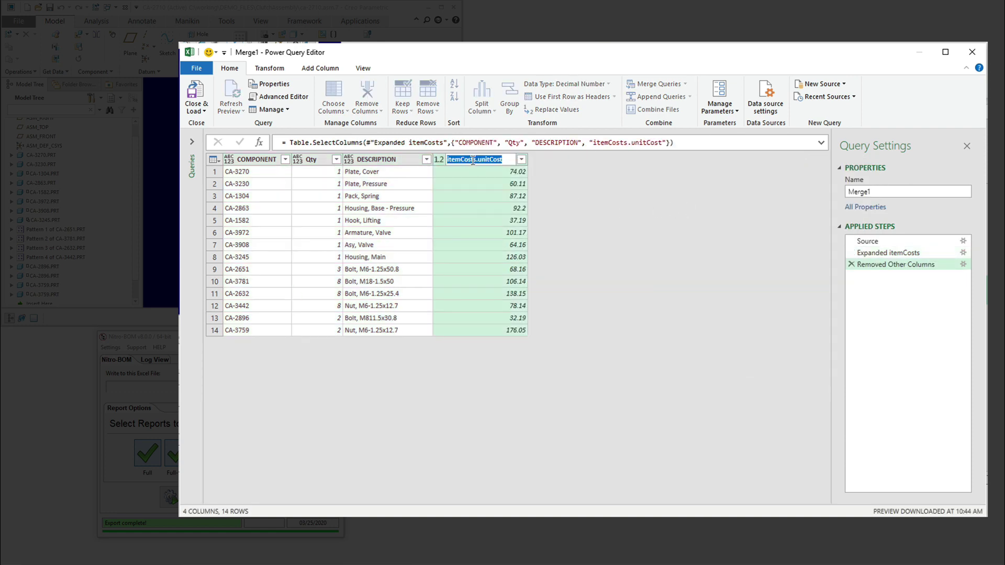
{"action": "type", "text": "unitcost"}
{"action": "key", "text": "Return"}
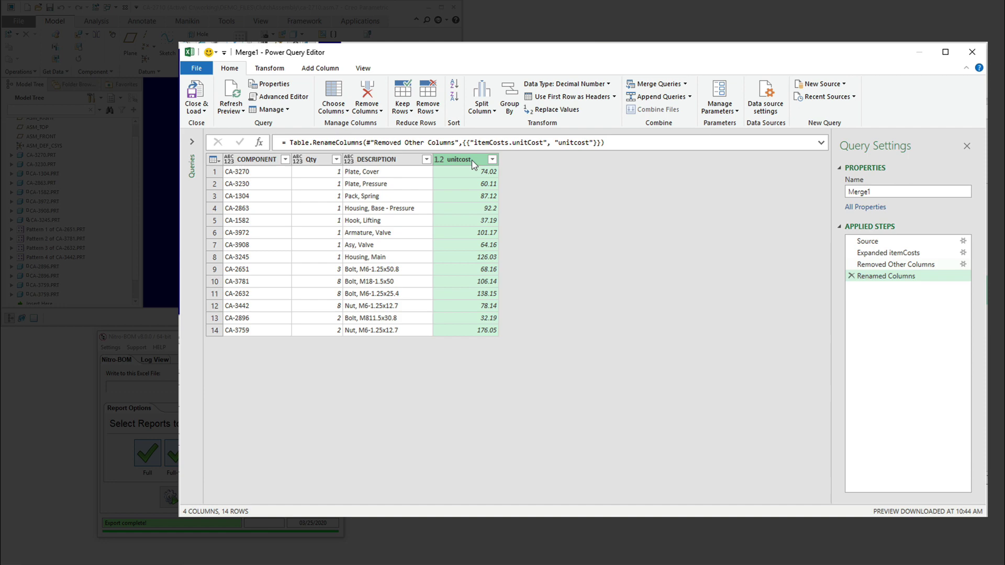
{"action": "left_click", "coordinate": [281, 71]}
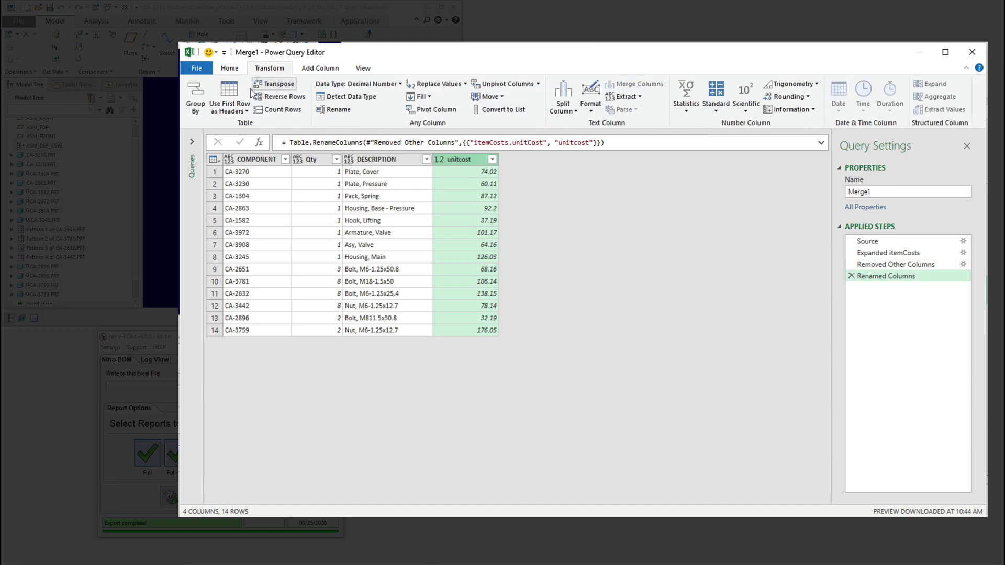
{"action": "left_click", "coordinate": [321, 71]}
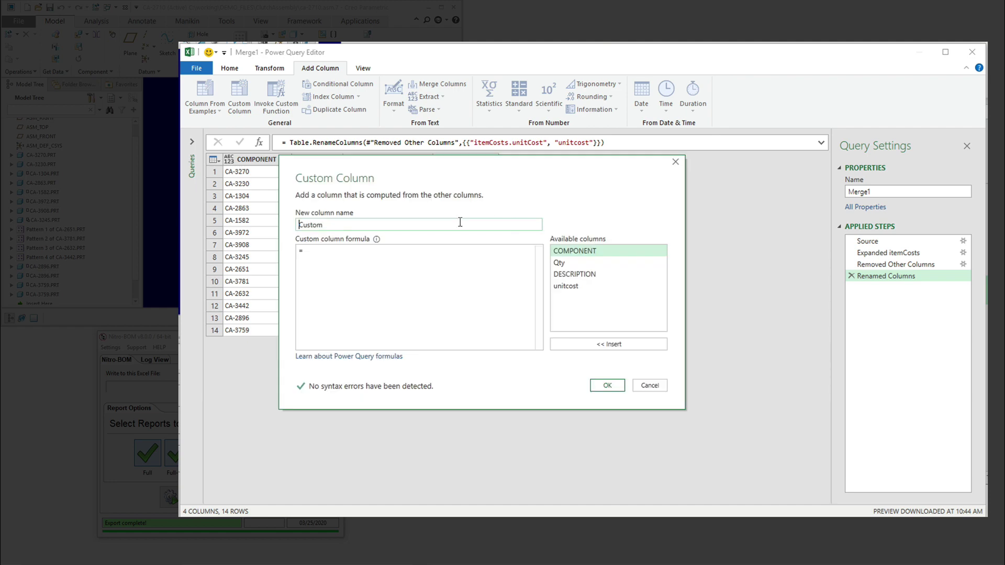
Add a custom column extCost with the formula [Qty]*[unitcost]
{"action": "type", "text": "extCo"}
{"action": "left_click", "coordinate": [328, 264]}
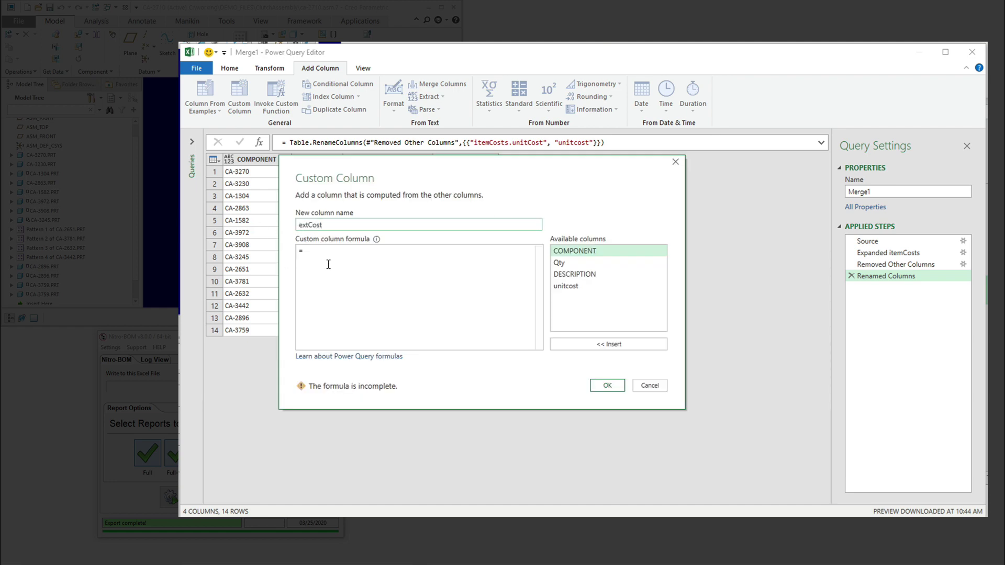
{"action": "double_click", "coordinate": [570, 264]}
{"action": "type", "text": "*"}
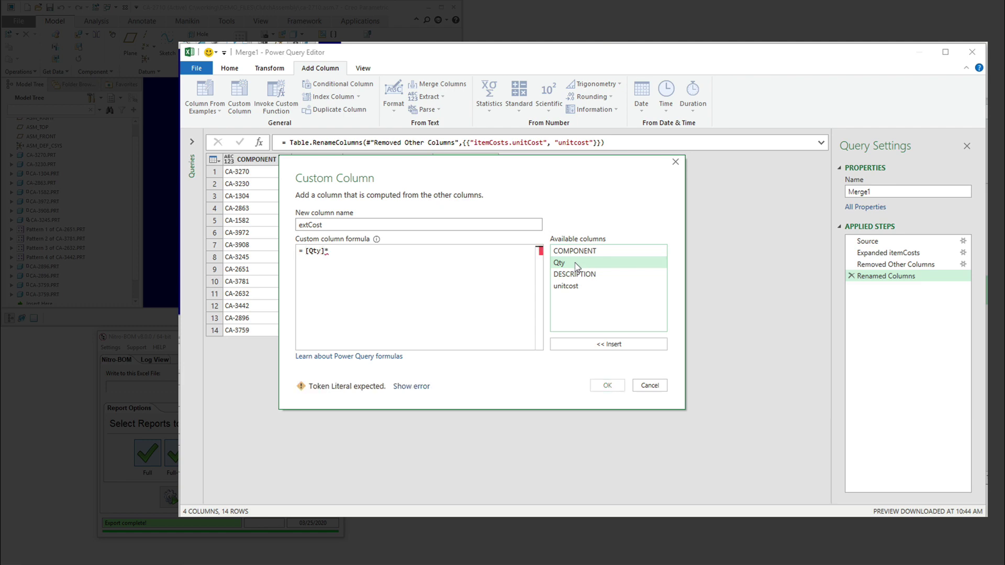
{"action": "double_click", "coordinate": [573, 286]}
{"action": "left_click", "coordinate": [606, 386]}
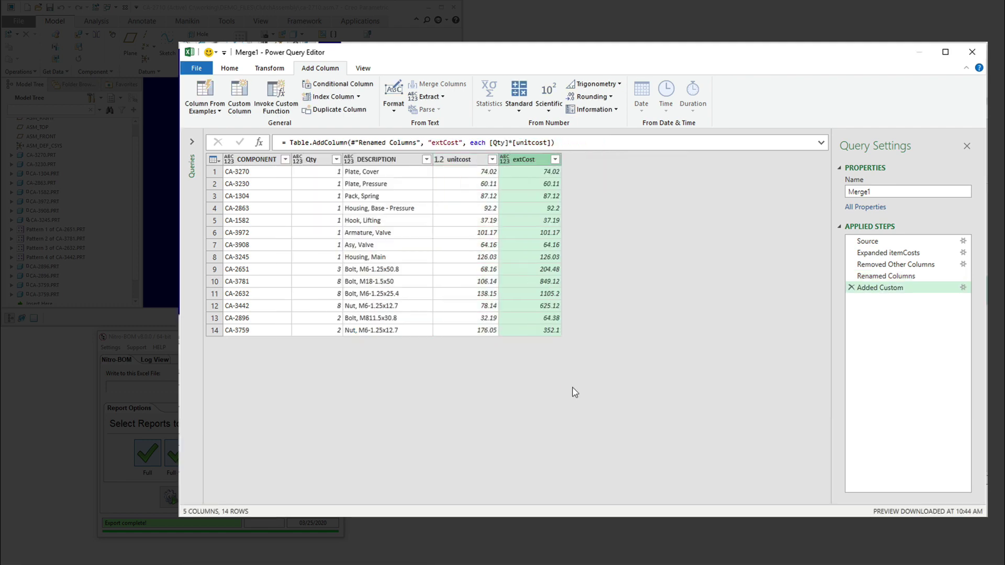
Rename the query to costSummary and close the Power Query Editor
{"action": "left_click", "coordinate": [890, 197]}
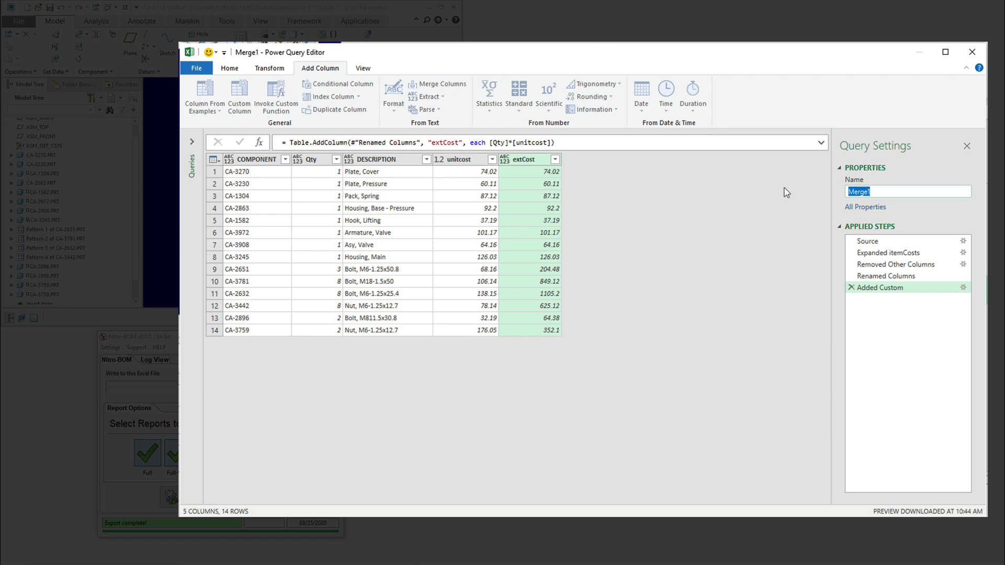
{"action": "type", "text": "costSummary"}
{"action": "left_click", "coordinate": [972, 51]}
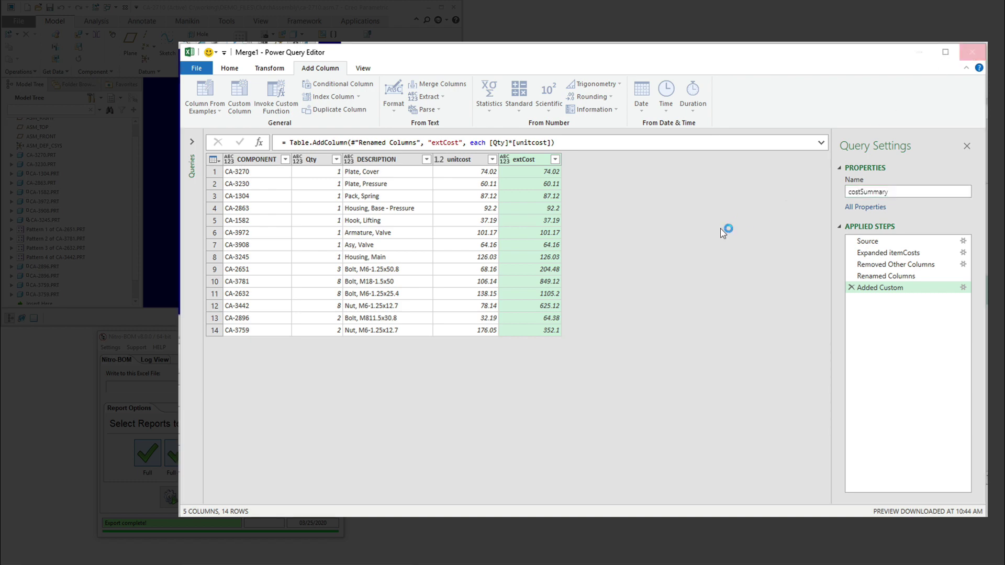
Load the costSummary table with a total row and format unitcost and extCost as currency
{"action": "left_click", "coordinate": [505, 306]}
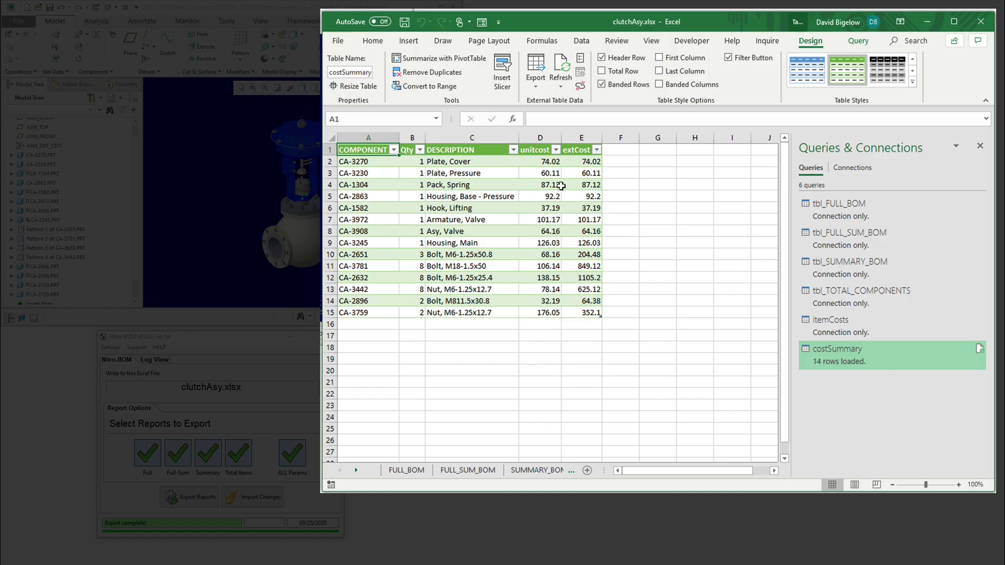
{"action": "left_click", "coordinate": [604, 71]}
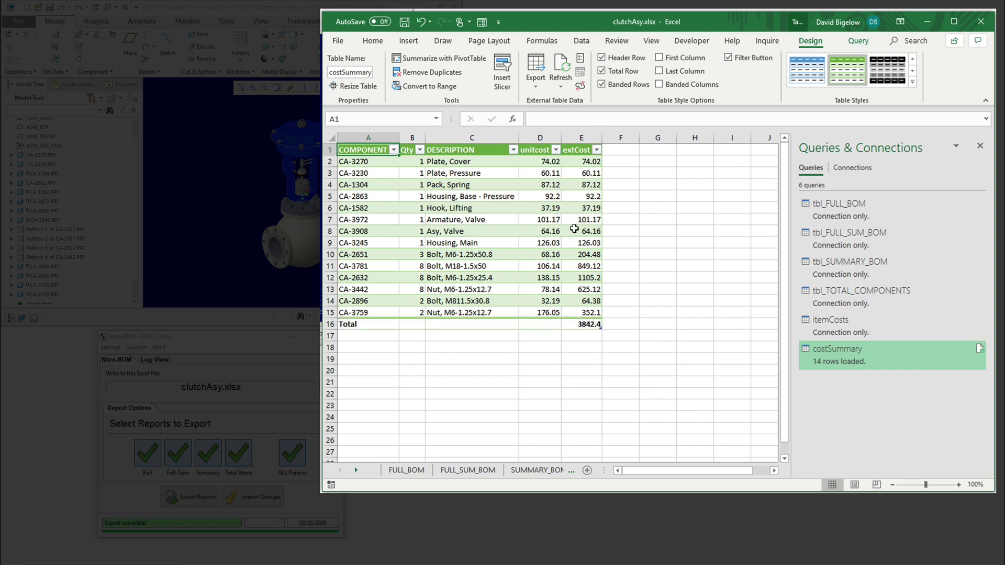
{"action": "left_click", "coordinate": [541, 140]}
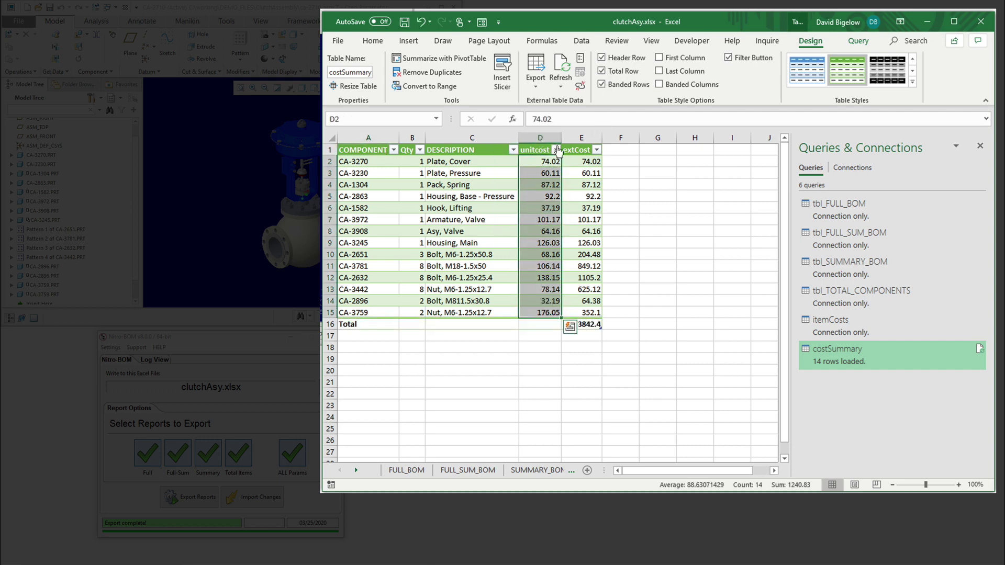
{"action": "left_click", "coordinate": [579, 143], "text": "ctrl"}
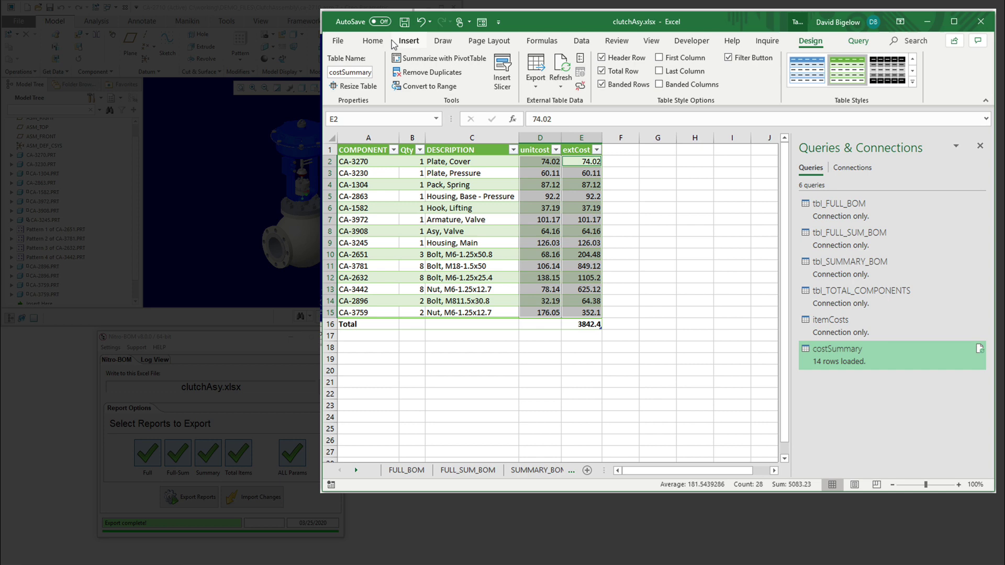
{"action": "left_click", "coordinate": [373, 41]}
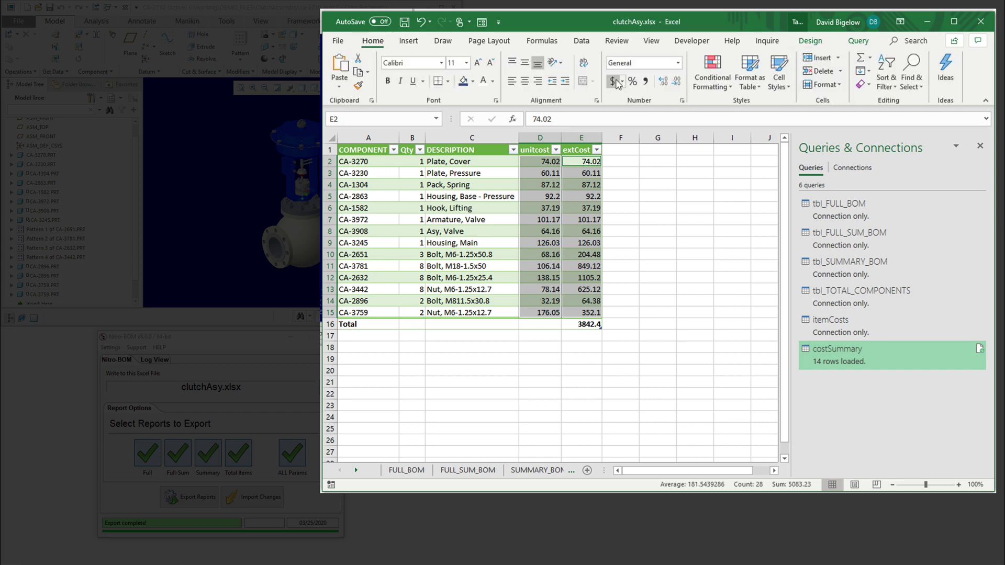
{"action": "left_click", "coordinate": [613, 81]}
Format the $3,842.40 extCost total as currency at font size 20
{"action": "left_click", "coordinate": [578, 324]}
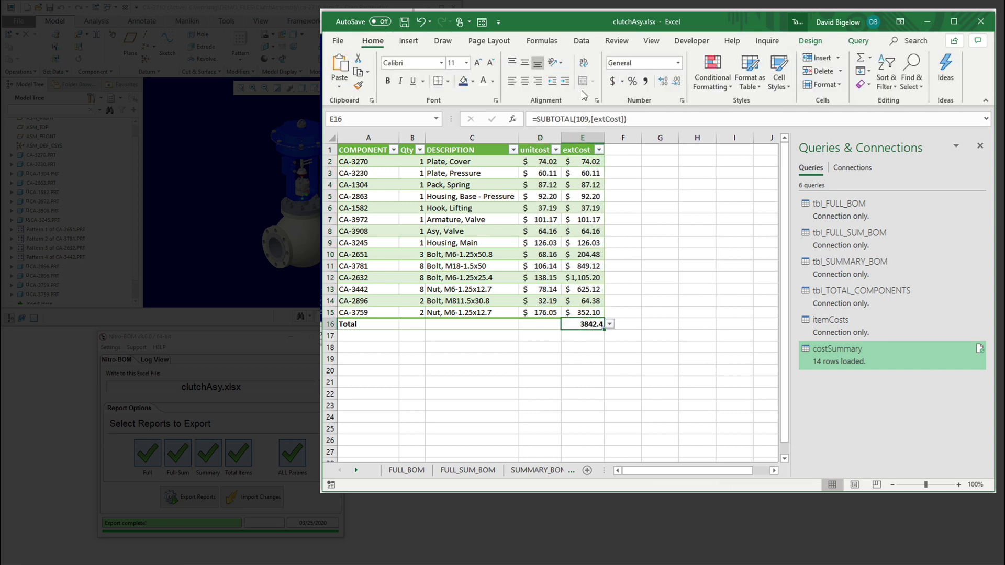
{"action": "left_click", "coordinate": [612, 80]}
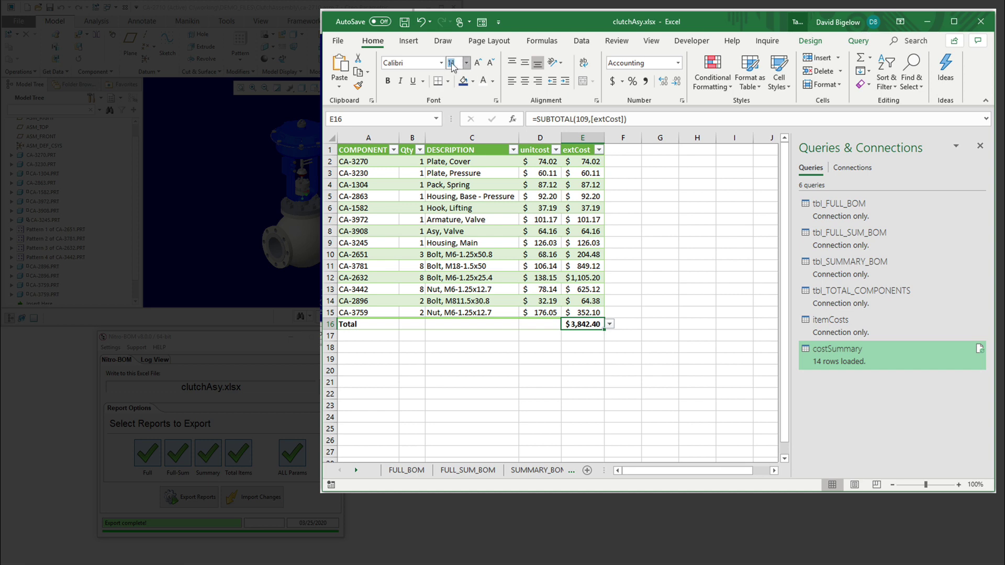
{"action": "type", "text": "20"}
{"action": "key", "text": "Return"}
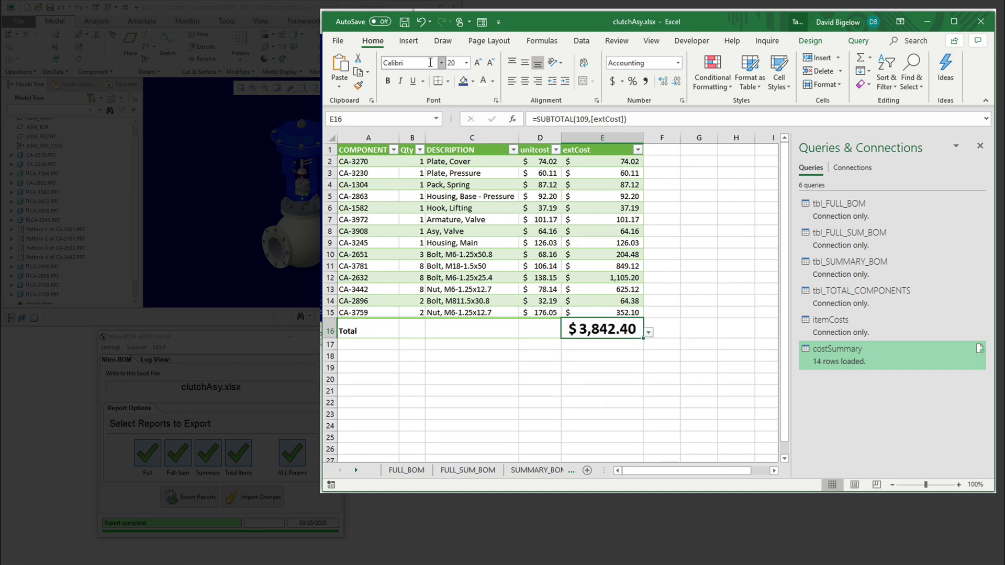
{"action": "left_click", "coordinate": [419, 416]}
Insert another copy of ca-3759.prt into the assembly and accept its placement
{"action": "left_click", "coordinate": [221, 244]}
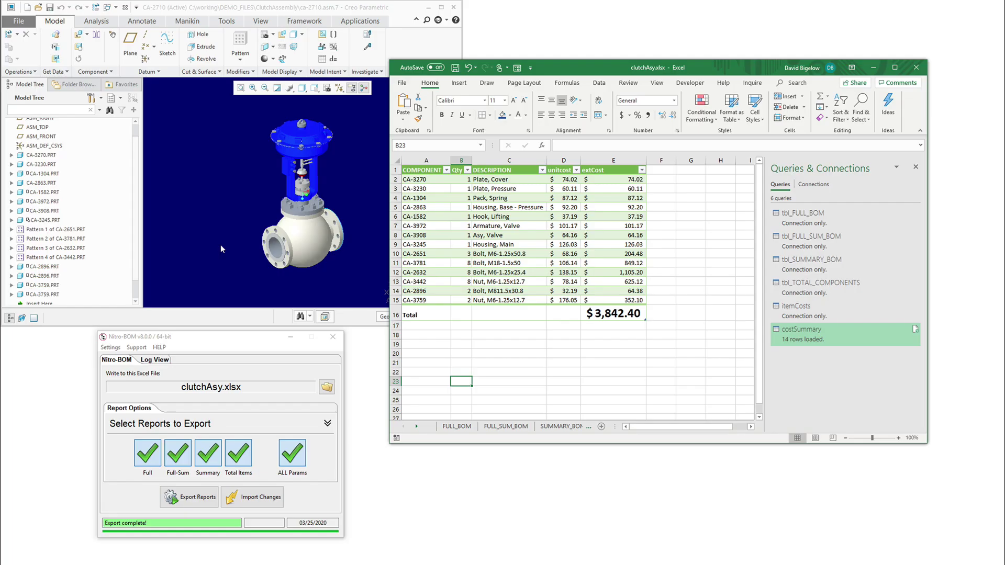
{"action": "left_click", "coordinate": [78, 34]}
{"action": "left_click", "coordinate": [448, 337]}
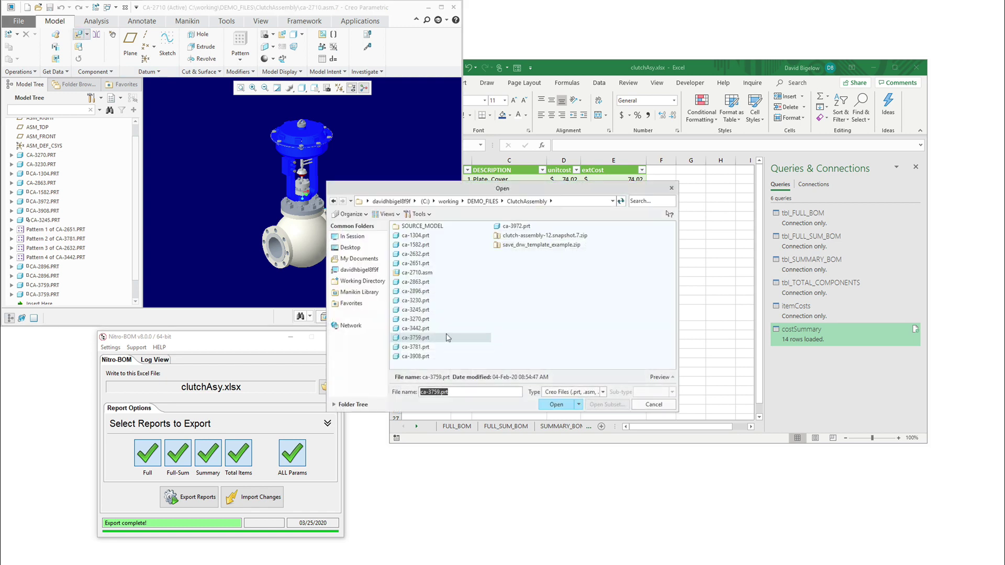
{"action": "double_click", "coordinate": [417, 301]}
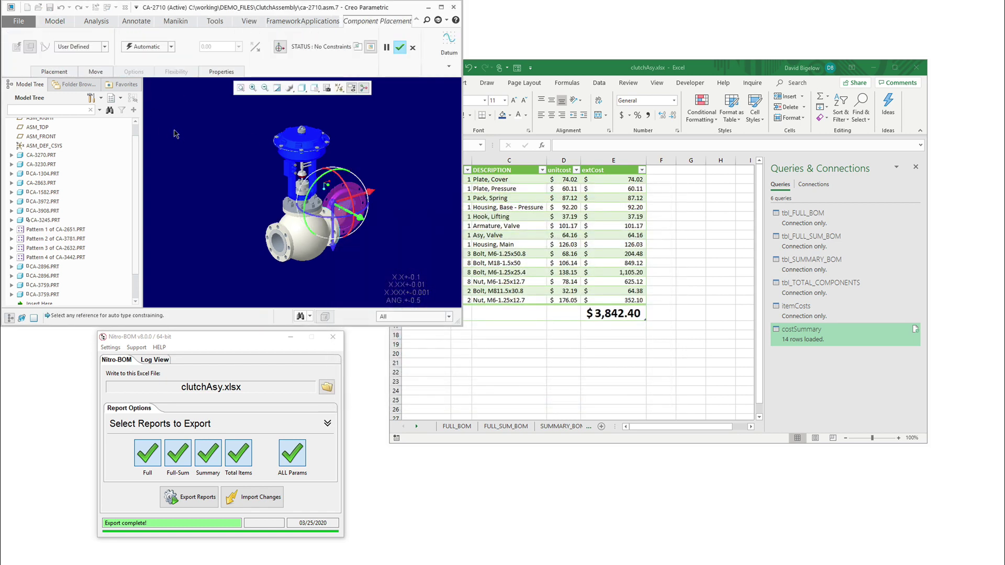
{"action": "left_click", "coordinate": [399, 47]}
Insert additional copies of ca-3230.prt and ca-3270.prt, accepting each placement
{"action": "left_click", "coordinate": [79, 34]}
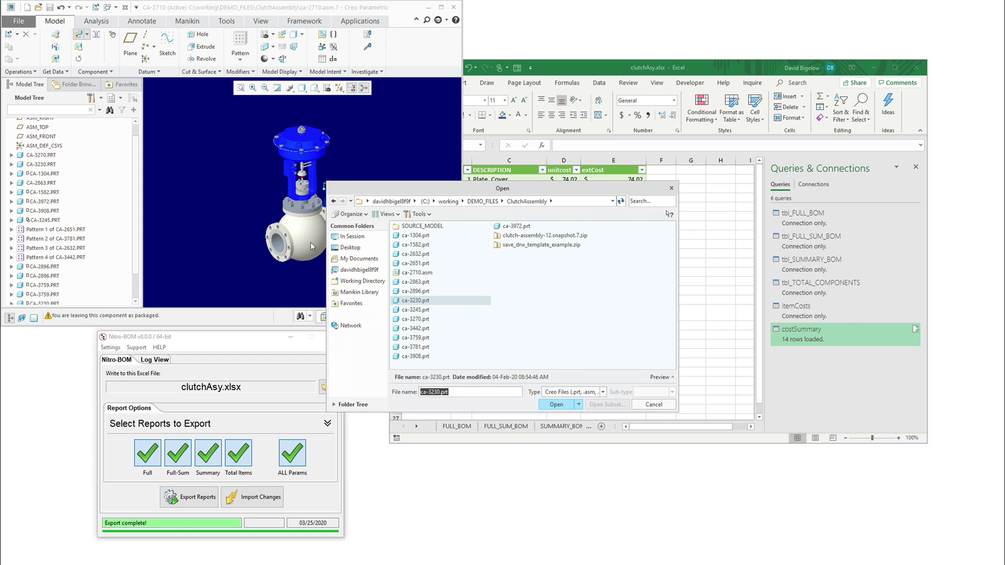
{"action": "double_click", "coordinate": [415, 338]}
{"action": "middle_click", "coordinate": [178, 158]}
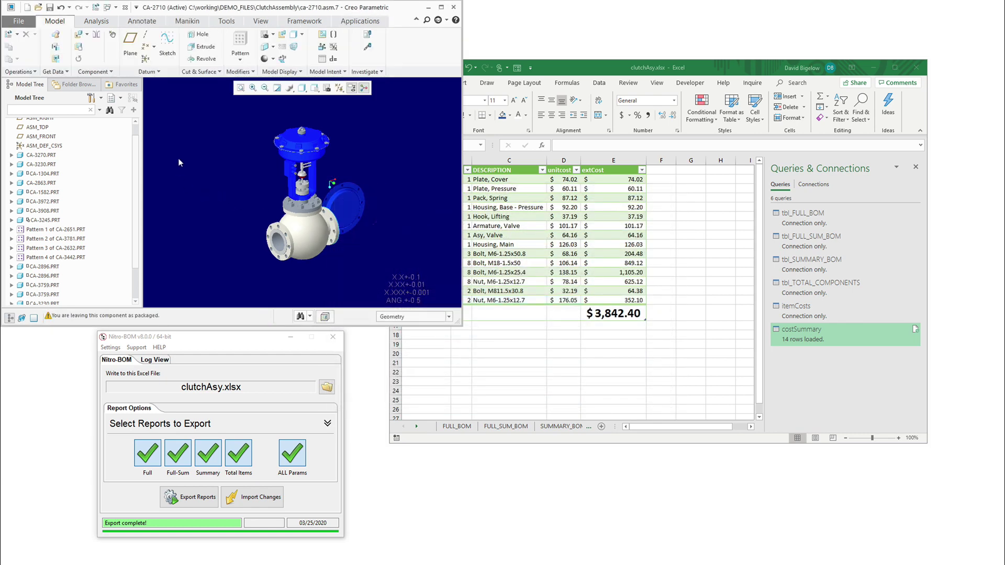
{"action": "left_click", "coordinate": [79, 34]}
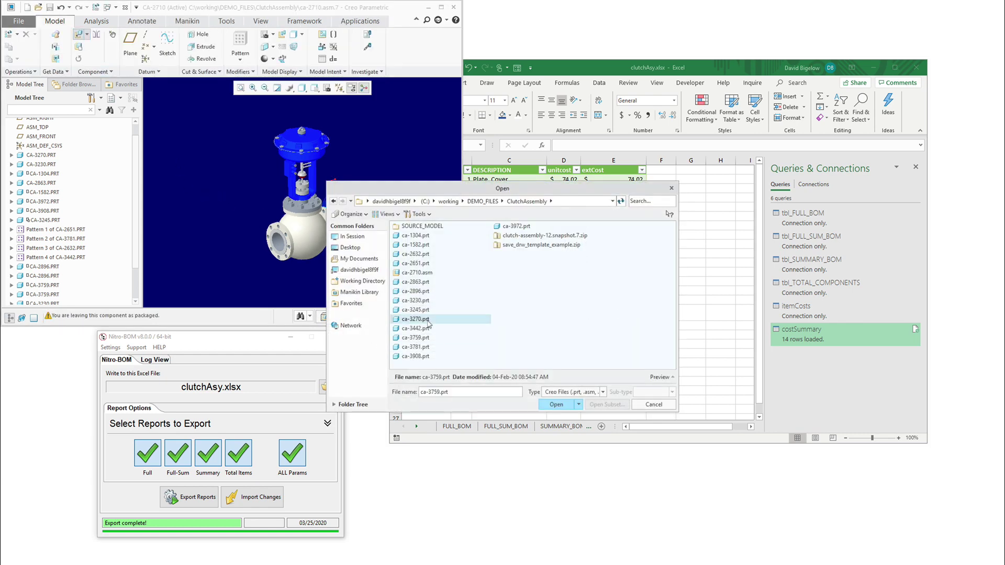
{"action": "double_click", "coordinate": [422, 319]}
{"action": "middle_click", "coordinate": [325, 297]}
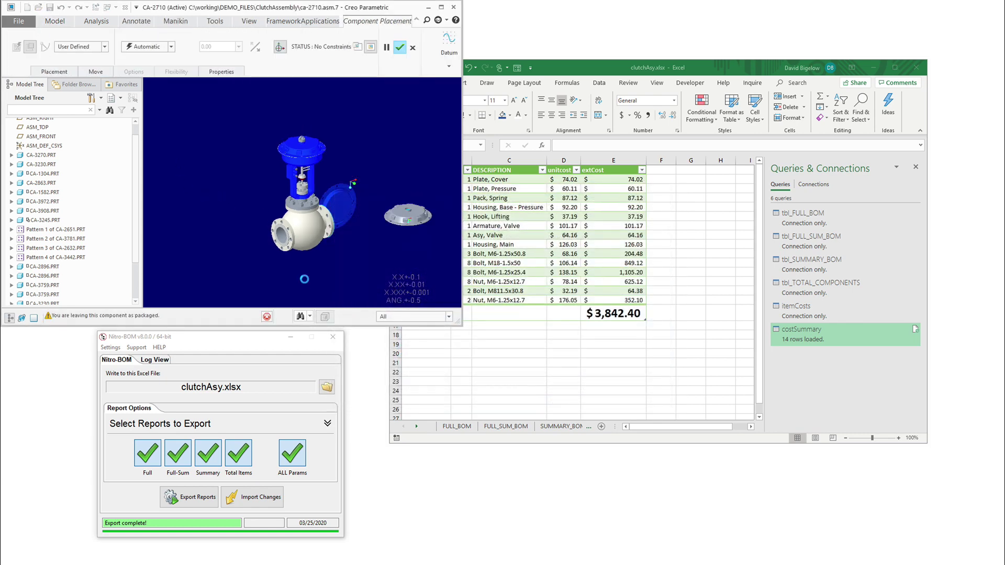
Re-export the BOM reports and view Sheet8's costSummary total of $4,152.58
{"action": "left_click", "coordinate": [171, 498]}
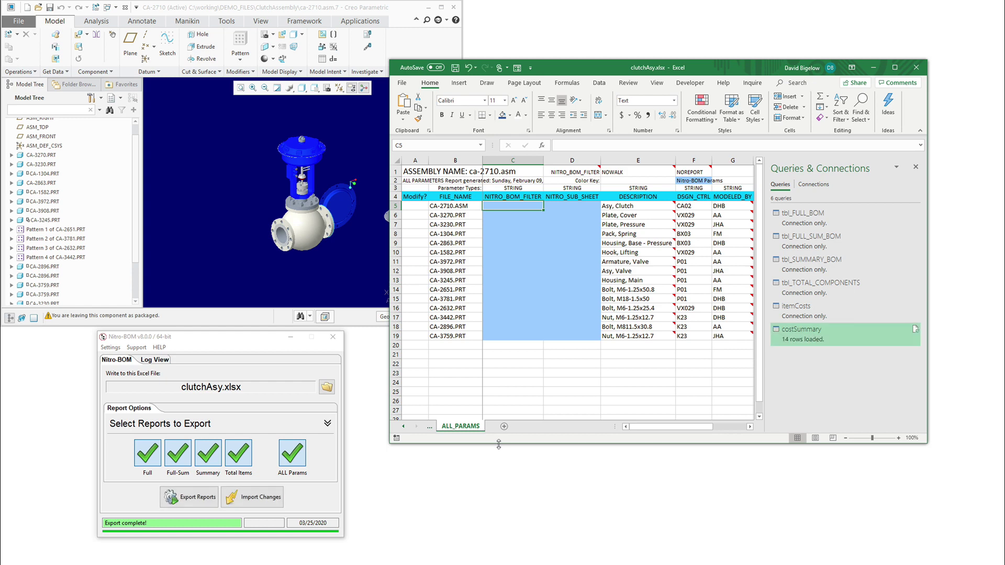
{"action": "left_click", "coordinate": [405, 427]}
{"action": "left_click", "coordinate": [510, 426]}
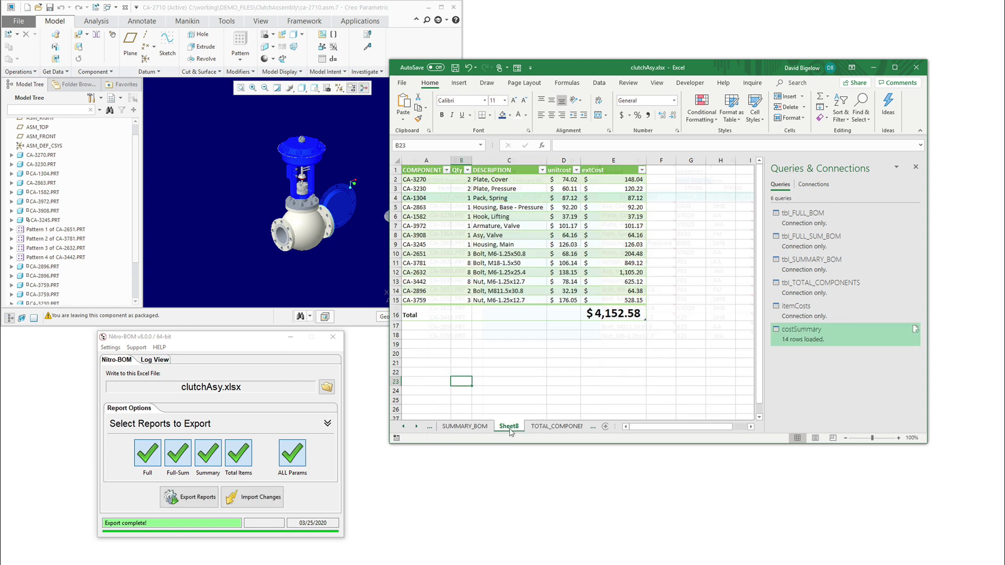